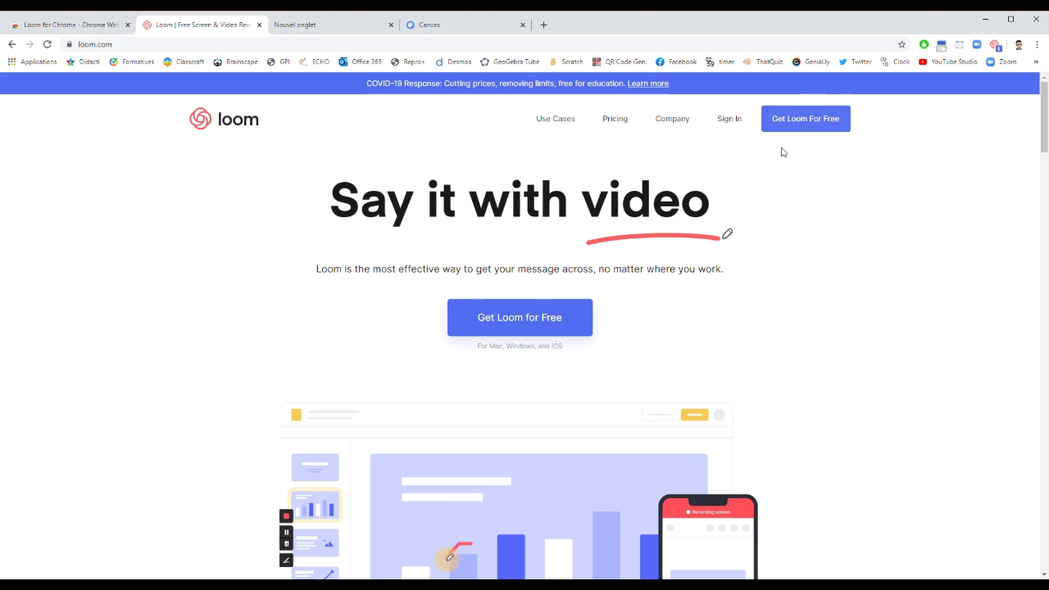
# Sign in to Loom and open the recording options for a new video
pyautogui.click(735, 123)
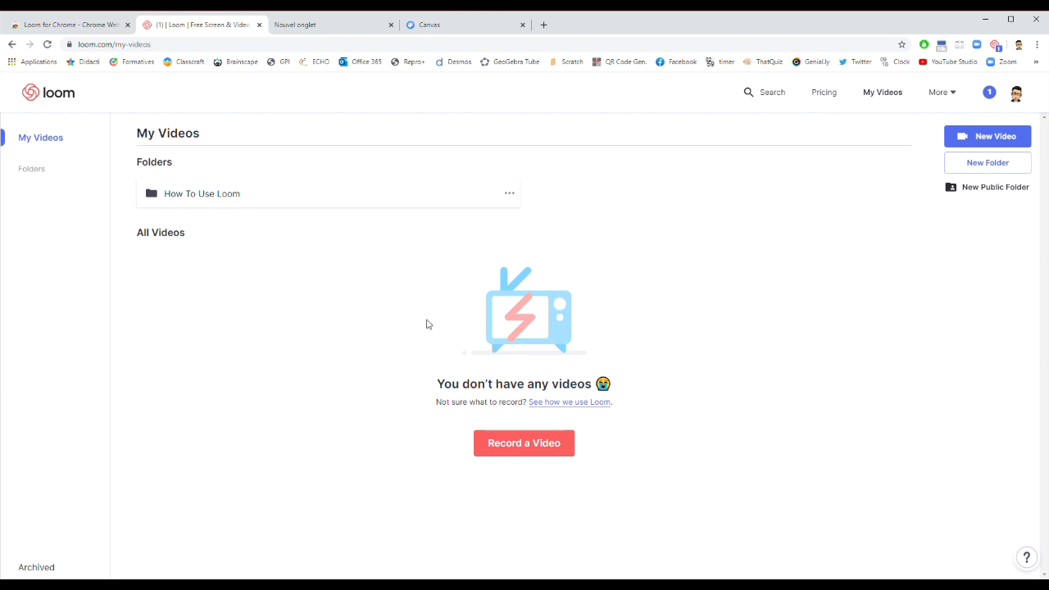
pyautogui.click(992, 145)
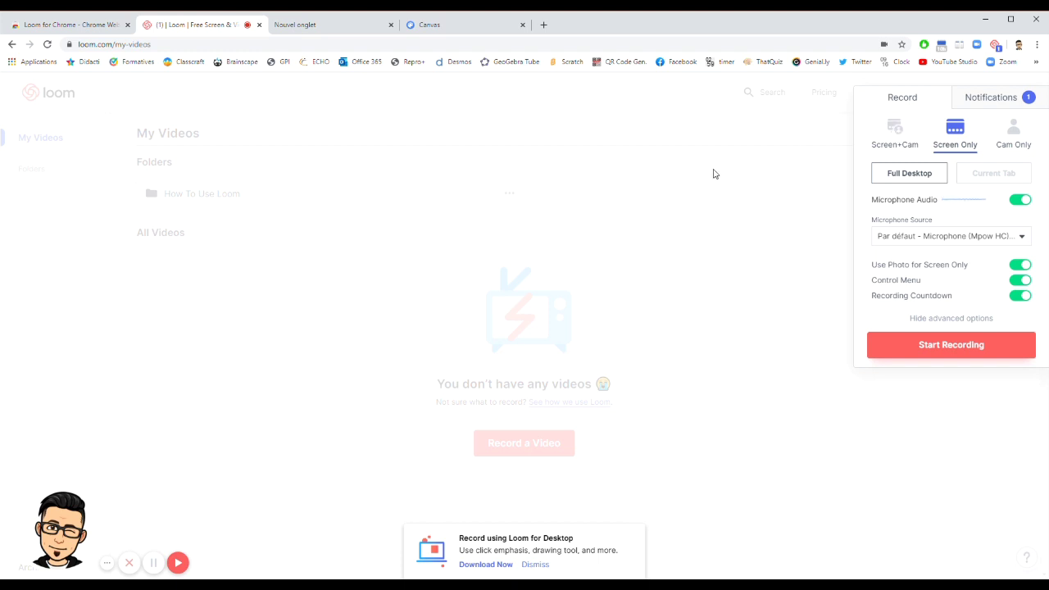
# Try the medium and large avatar photo sizes, restore the smallest, and switch Use Photo for Screen Only off and back on
pyautogui.moveTo(61, 536)
pyautogui.click(59, 559)
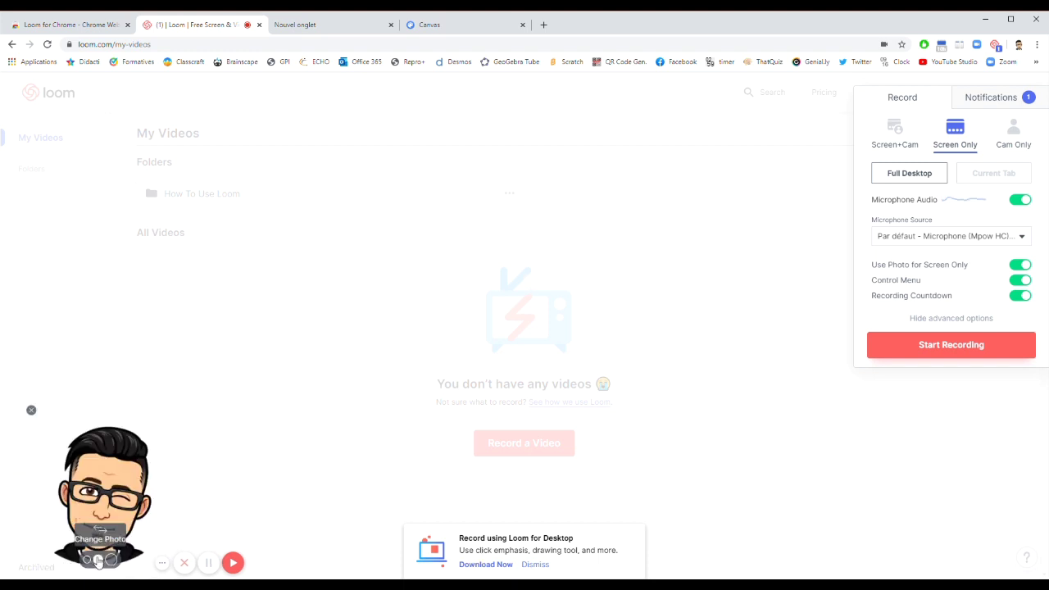
pyautogui.click(119, 564)
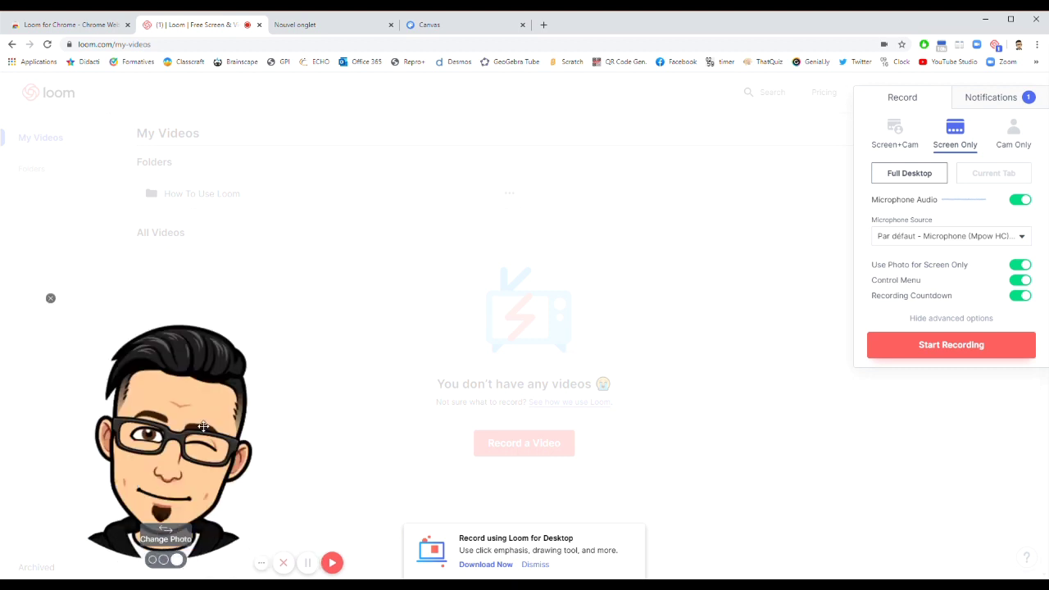
pyautogui.click(164, 560)
pyautogui.click(87, 561)
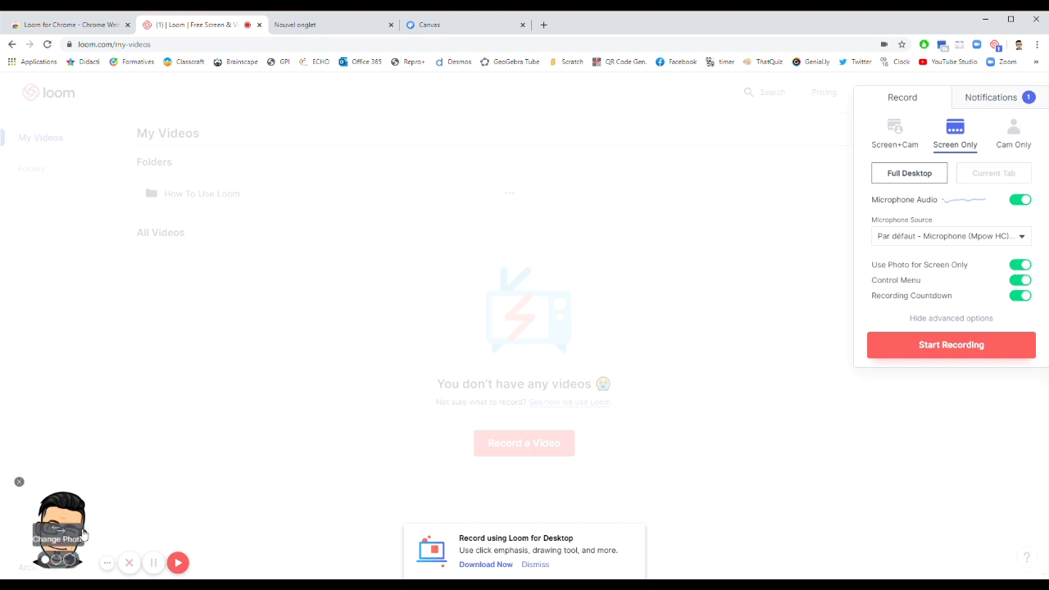
pyautogui.click(1024, 266)
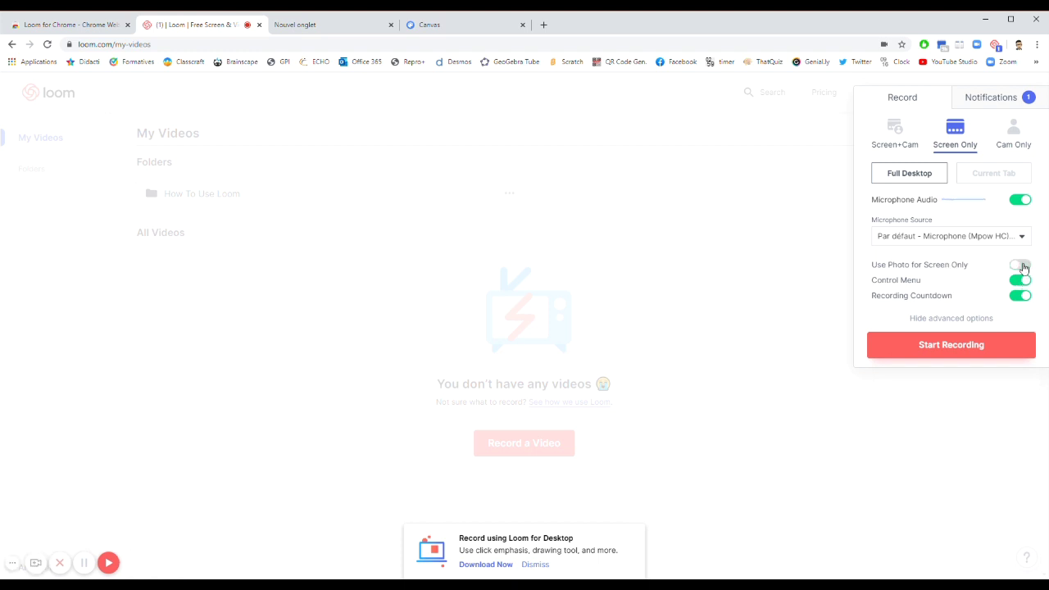
pyautogui.click(1024, 266)
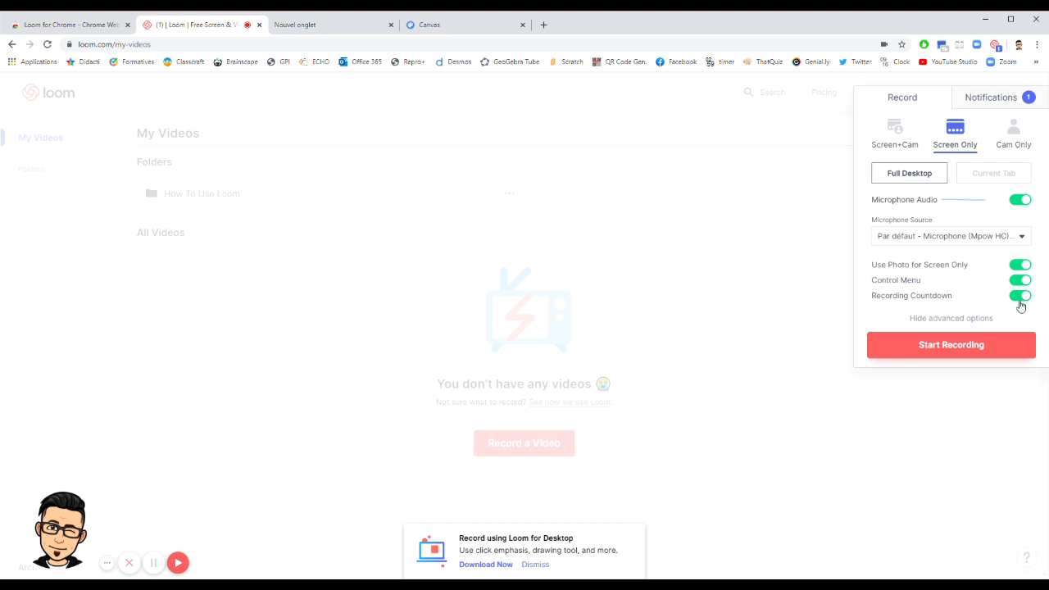
# Record a short Screen Only video of the full desktop, pausing it once before finishing the recording
pyautogui.click(969, 349)
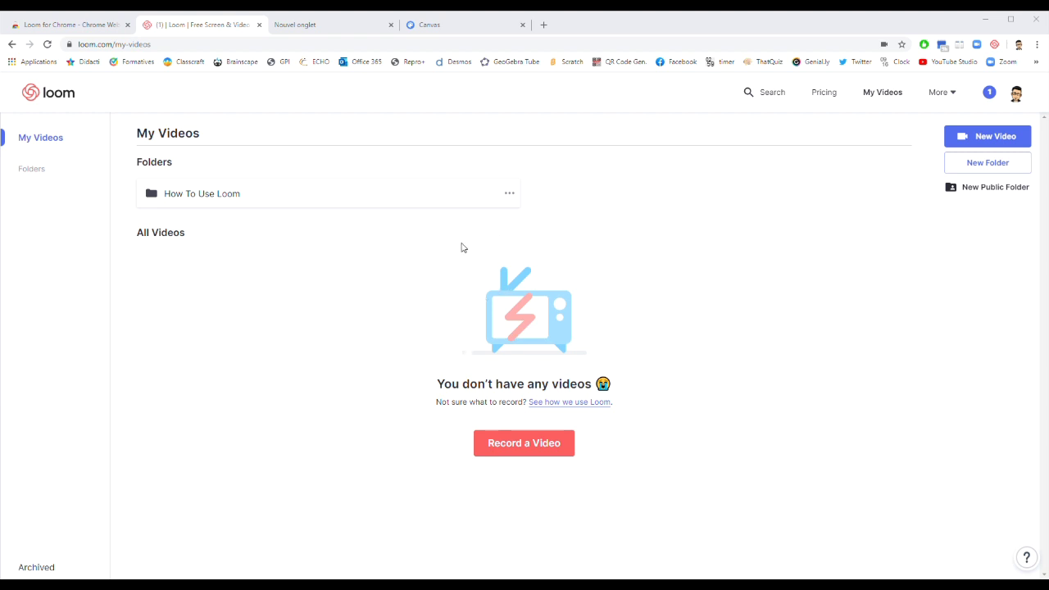
pyautogui.click(617, 431)
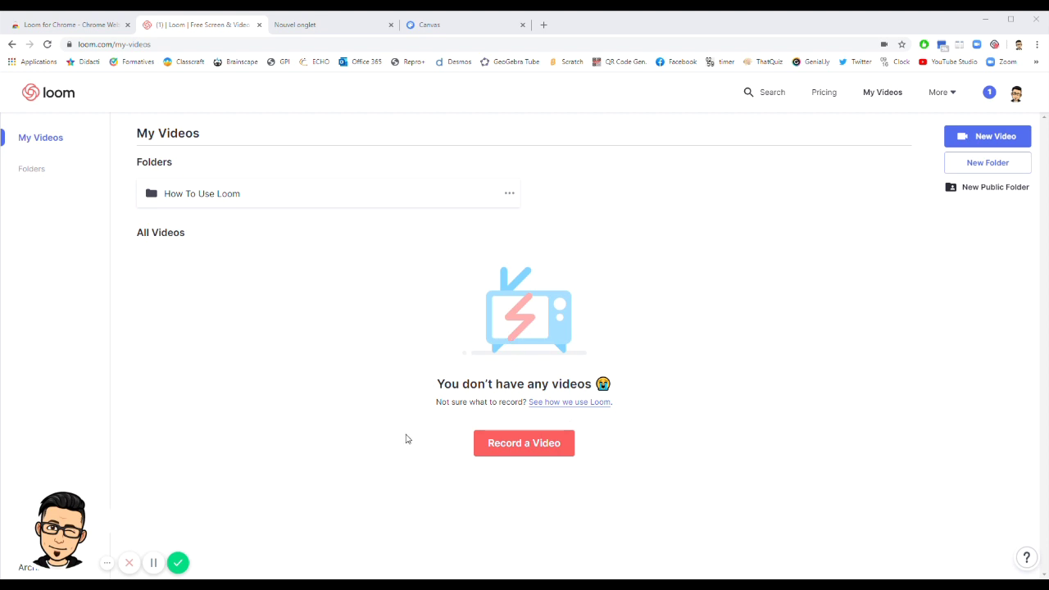
pyautogui.click(153, 564)
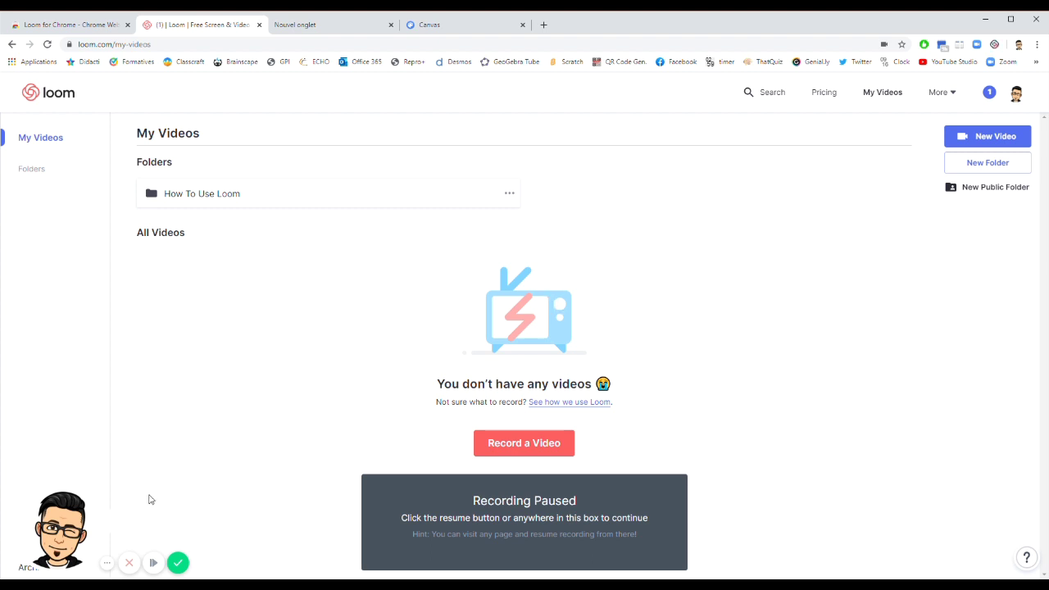
pyautogui.click(177, 563)
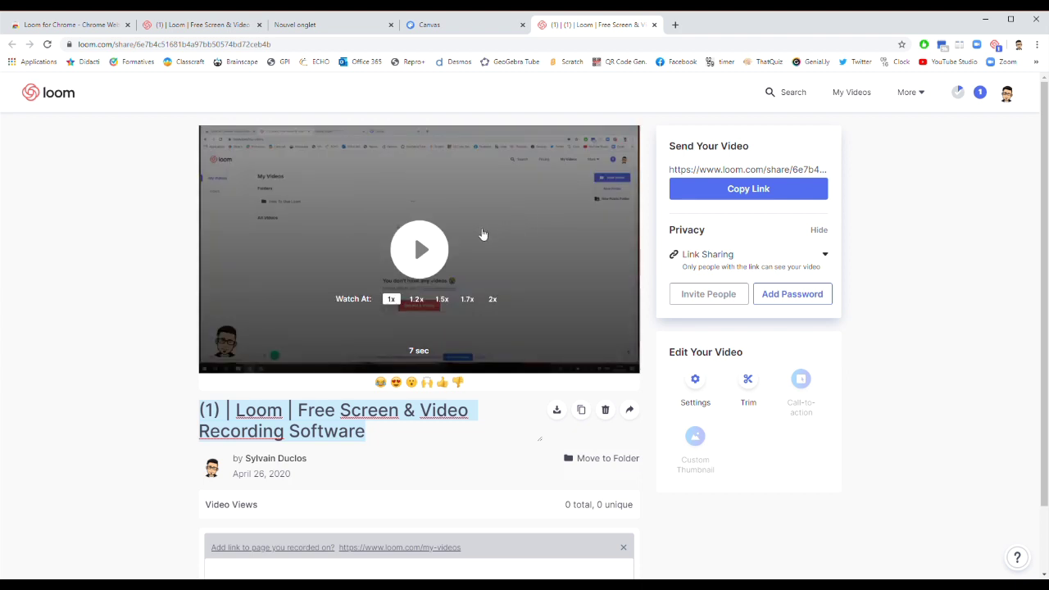
# Switch to Canvas and start a new blank drawing with the purple fountain pen
pyautogui.click(453, 28)
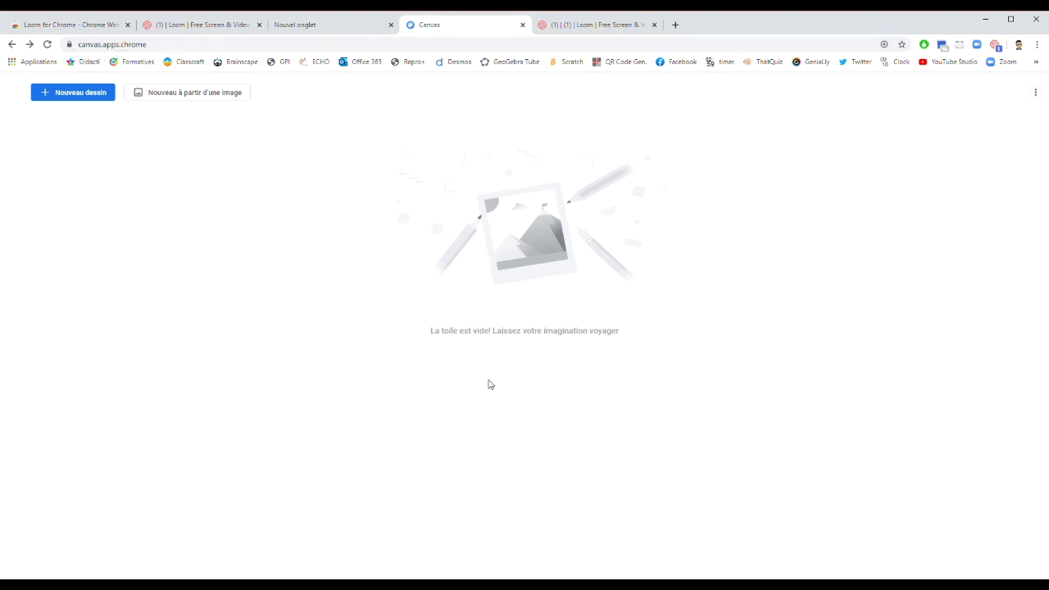
pyautogui.click(61, 100)
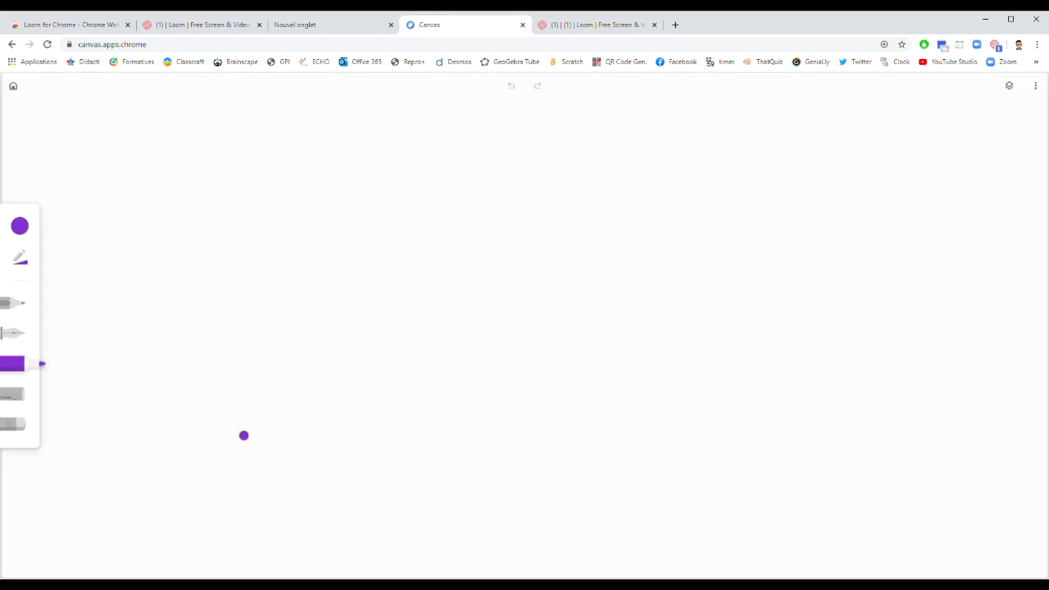
pyautogui.click(22, 304)
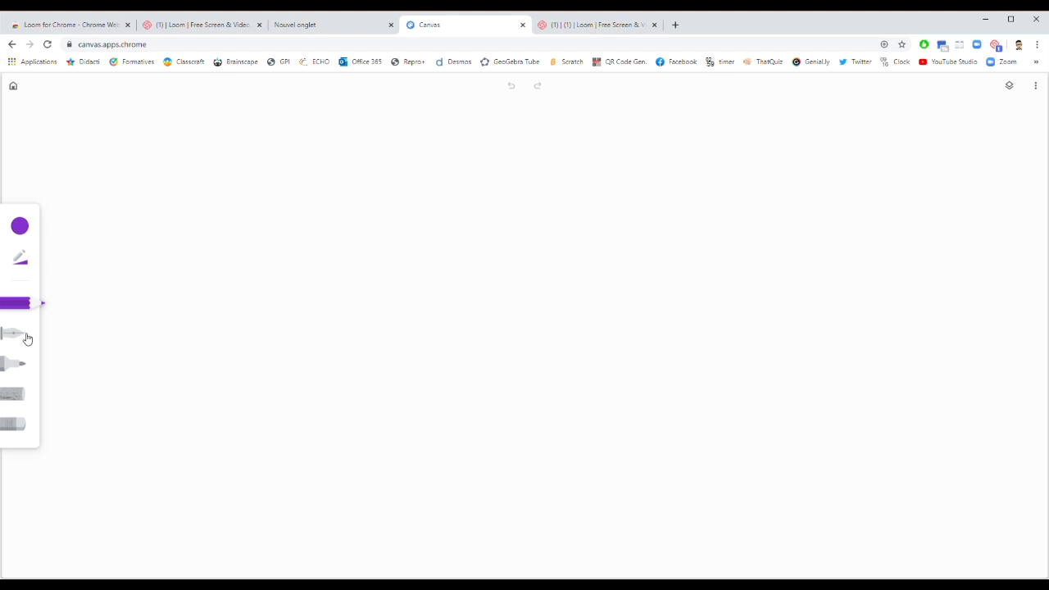
pyautogui.click(27, 336)
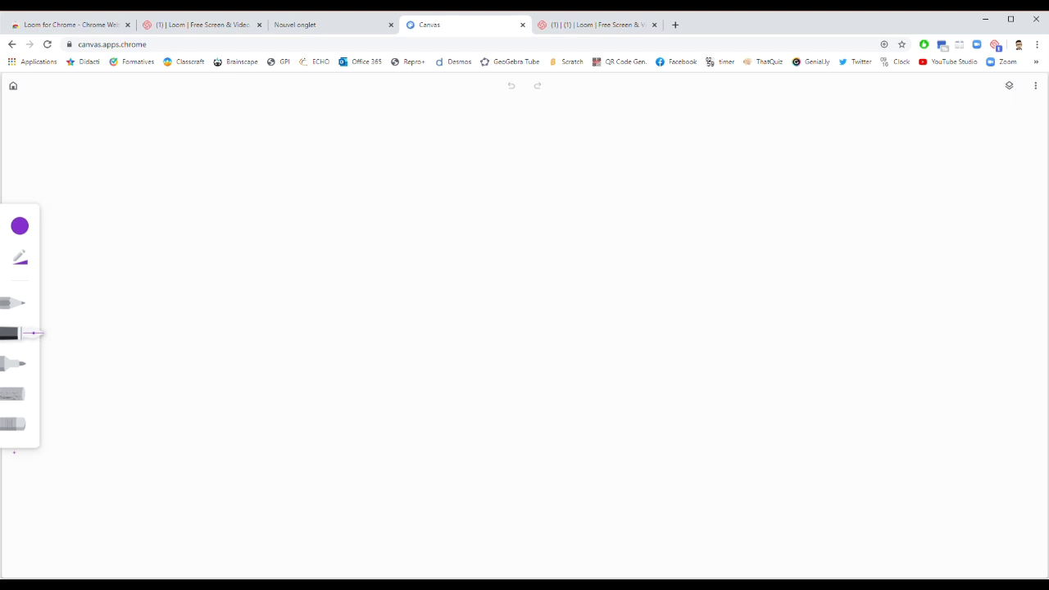
# Handwrite "Canvas.apps.chrome" in purple across the drawing and return to the drawings gallery
pyautogui.moveTo(170, 235)
pyautogui.mouseDown()
pyautogui.moveTo(123, 303)
pyautogui.moveTo(170, 303)
pyautogui.mouseUp()
pyautogui.moveTo(201, 246)
pyautogui.mouseDown()
pyautogui.moveTo(185, 245)
pyautogui.moveTo(231, 300)
pyautogui.moveTo(267, 291)
pyautogui.mouseUp()
pyautogui.moveTo(273, 241)
pyautogui.mouseDown()
pyautogui.moveTo(306, 236)
pyautogui.moveTo(342, 261)
pyautogui.moveTo(354, 290)
pyautogui.mouseUp()
pyautogui.moveTo(358, 236); pyautogui.dragTo(363, 289)
pyautogui.moveTo(459, 236); pyautogui.dragTo(490, 312)
pyautogui.moveTo(479, 256)
pyautogui.mouseDown()
pyautogui.moveTo(508, 254)
pyautogui.moveTo(487, 281)
pyautogui.mouseUp()
pyautogui.moveTo(521, 270)
pyautogui.mouseDown()
pyautogui.moveTo(533, 304)
pyautogui.moveTo(525, 287)
pyautogui.mouseUp()
pyautogui.moveTo(586, 237); pyautogui.dragTo(564, 285)
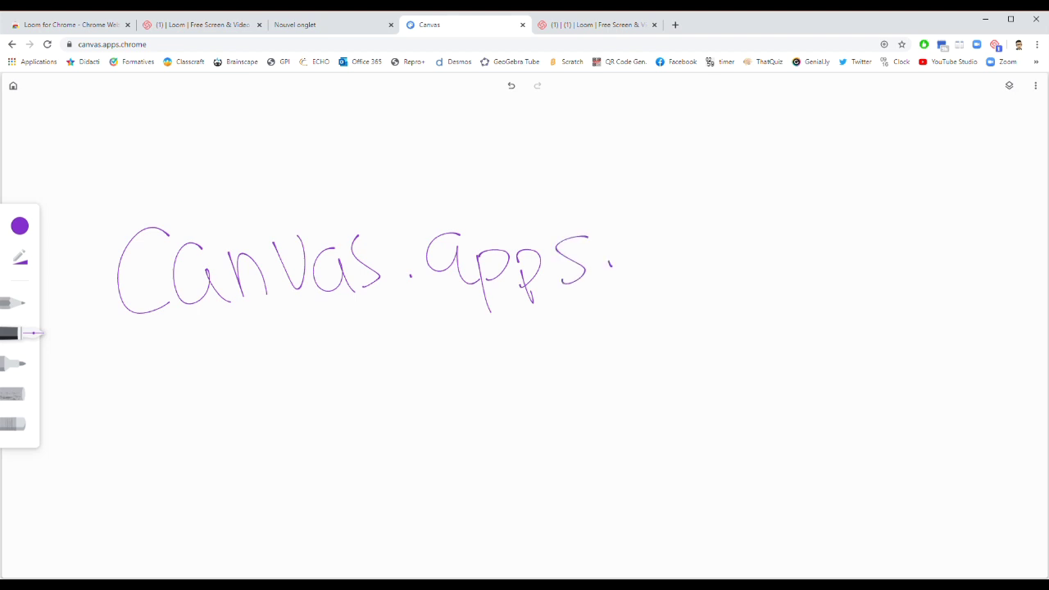
pyautogui.moveTo(654, 236); pyautogui.dragTo(653, 272)
pyautogui.moveTo(665, 204)
pyautogui.mouseDown()
pyautogui.moveTo(703, 274)
pyautogui.moveTo(741, 239)
pyautogui.moveTo(809, 269)
pyautogui.moveTo(855, 264)
pyautogui.mouseUp()
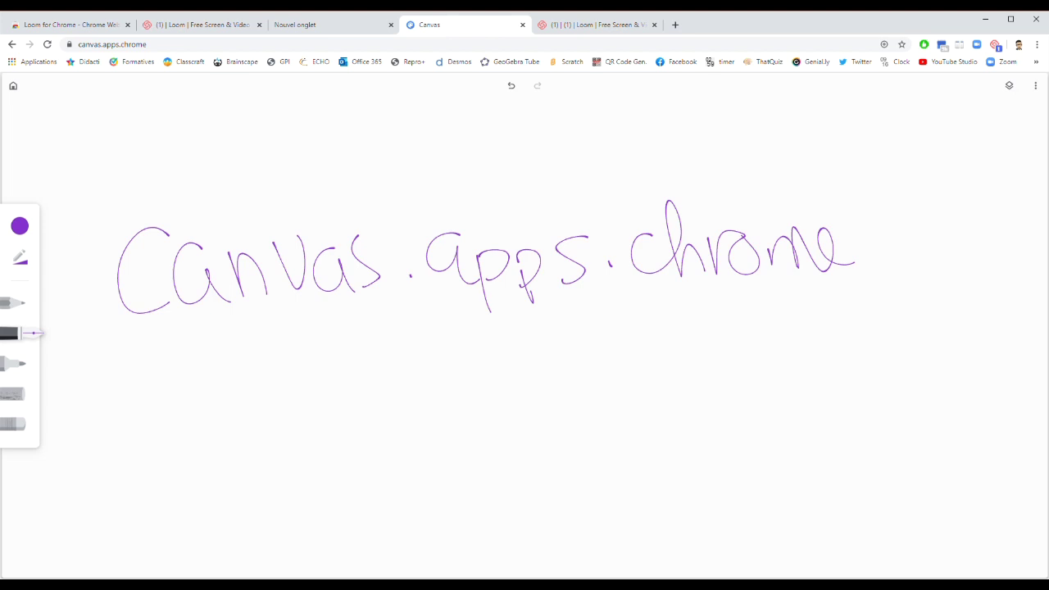
pyautogui.click(14, 87)
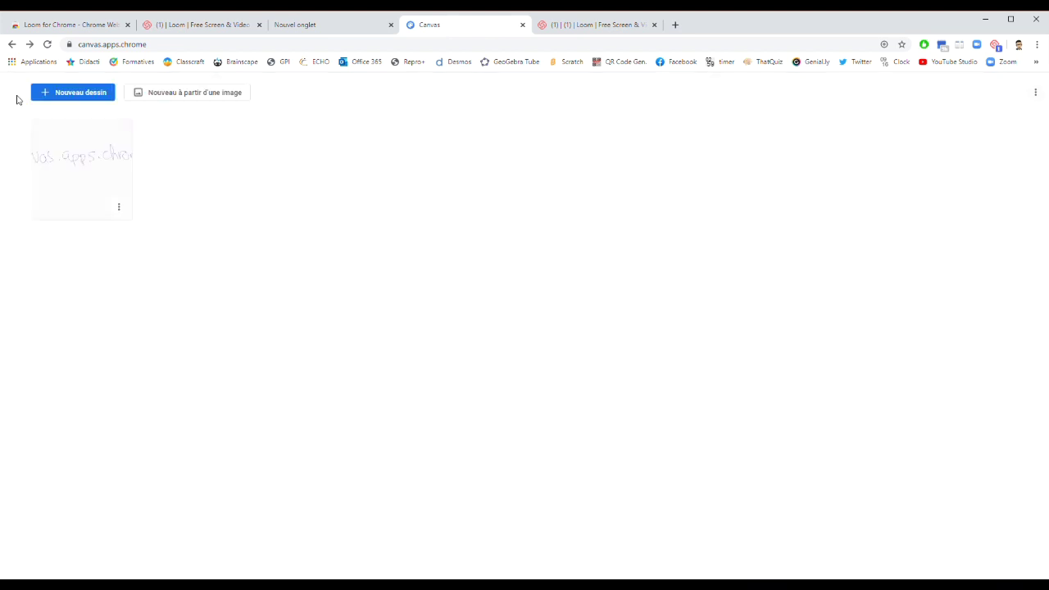
# Create a new drawing from the cartoon avatar image and draw a purple marker moustache and eyebrows on the face
pyautogui.click(188, 95)
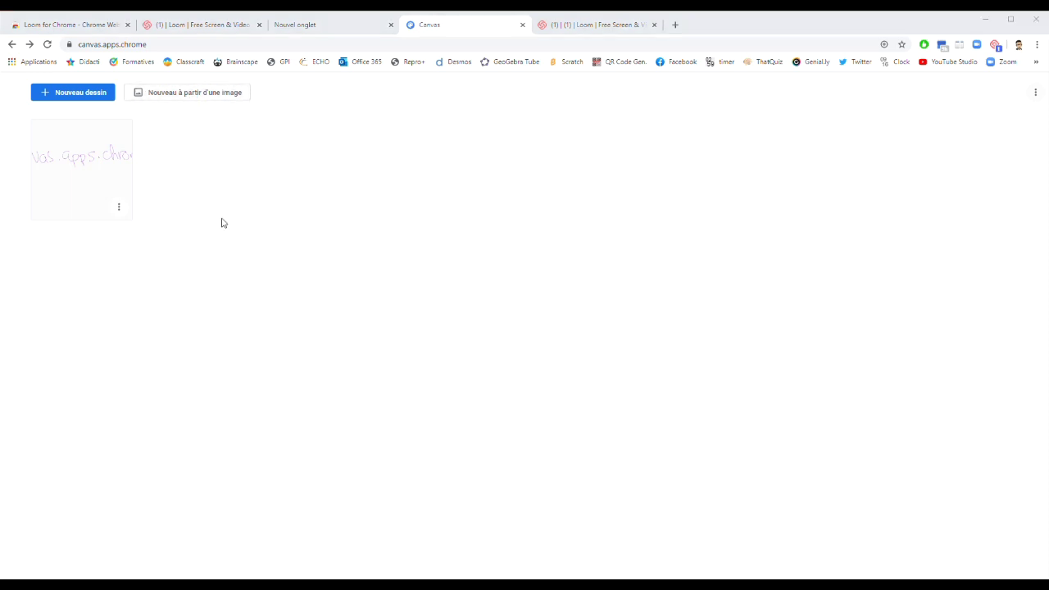
pyautogui.doubleClick(623, 424)
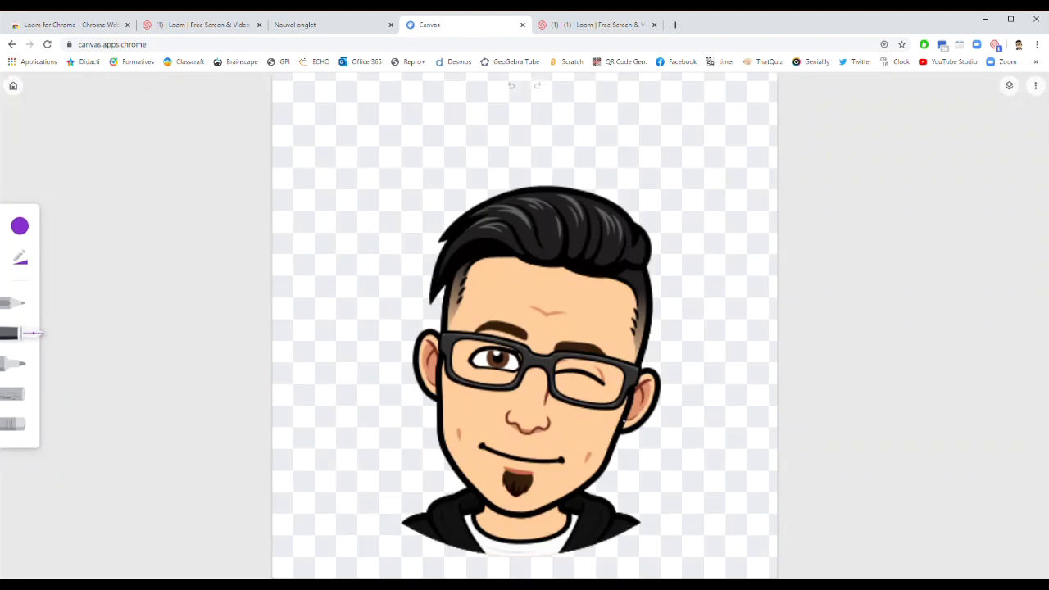
pyautogui.moveTo(486, 427)
pyautogui.mouseDown()
pyautogui.moveTo(518, 446)
pyautogui.moveTo(562, 453)
pyautogui.moveTo(571, 441)
pyautogui.mouseUp()
pyautogui.click(13, 363)
pyautogui.moveTo(500, 422)
pyautogui.mouseDown()
pyautogui.moveTo(561, 447)
pyautogui.moveTo(525, 455)
pyautogui.moveTo(482, 439)
pyautogui.mouseUp()
pyautogui.moveTo(552, 350); pyautogui.dragTo(602, 361)
pyautogui.moveTo(484, 321); pyautogui.dragTo(520, 334)
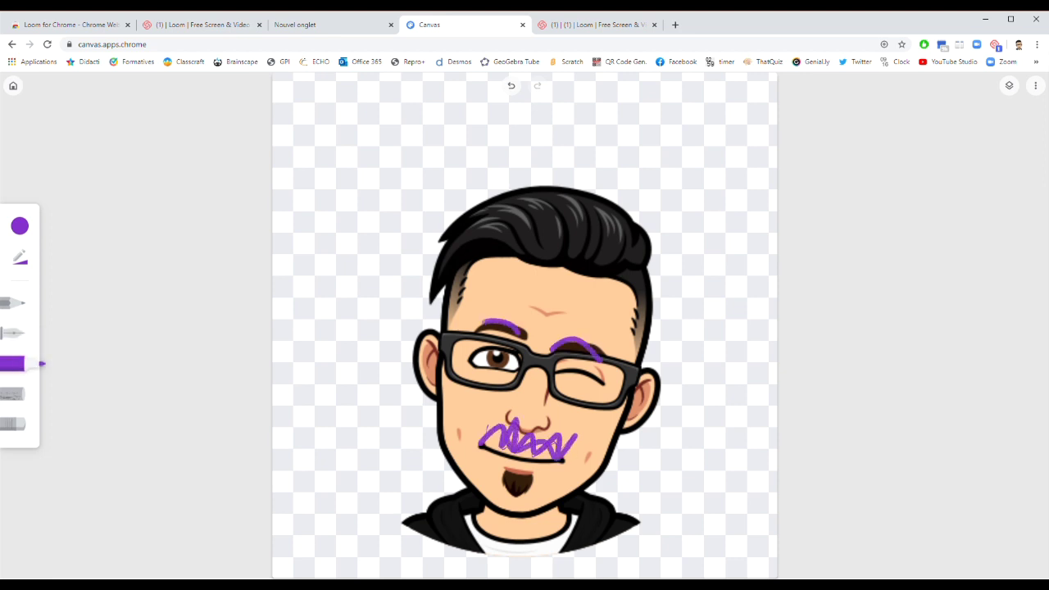
# Draw two purple horns on the avatar's hair and a pointed tail rising from the shoulder, and return to the gallery
pyautogui.moveTo(486, 242)
pyautogui.mouseDown()
pyautogui.moveTo(450, 146)
pyautogui.moveTo(497, 219)
pyautogui.mouseUp()
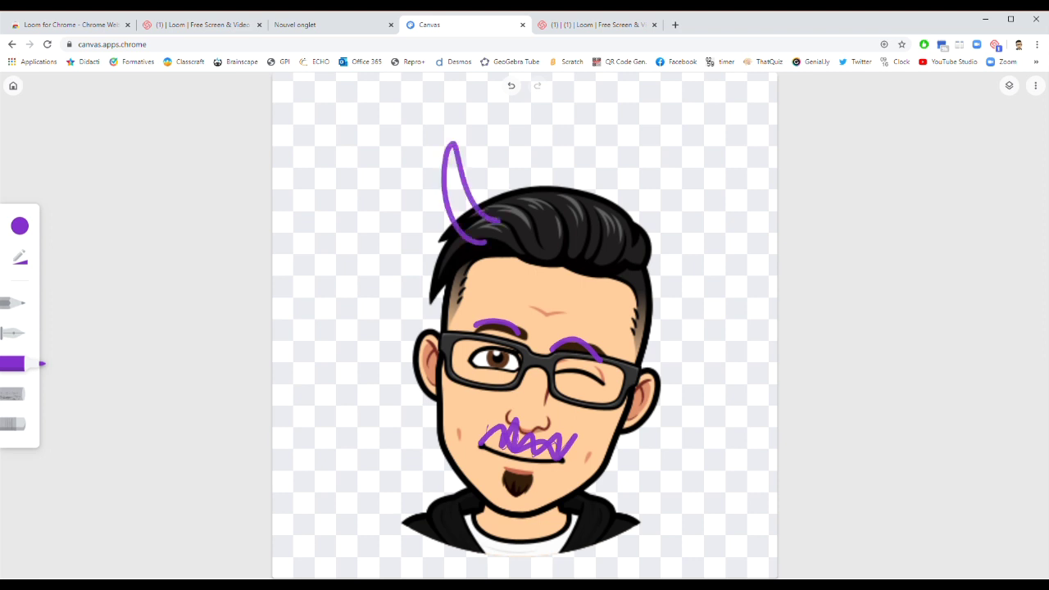
pyautogui.moveTo(597, 250); pyautogui.dragTo(628, 266)
pyautogui.moveTo(589, 510)
pyautogui.mouseDown()
pyautogui.moveTo(611, 499)
pyautogui.moveTo(725, 267)
pyautogui.mouseUp()
pyautogui.moveTo(635, 507); pyautogui.dragTo(732, 319)
pyautogui.moveTo(721, 274)
pyautogui.mouseDown()
pyautogui.moveTo(747, 246)
pyautogui.moveTo(696, 205)
pyautogui.moveTo(684, 266)
pyautogui.mouseUp()
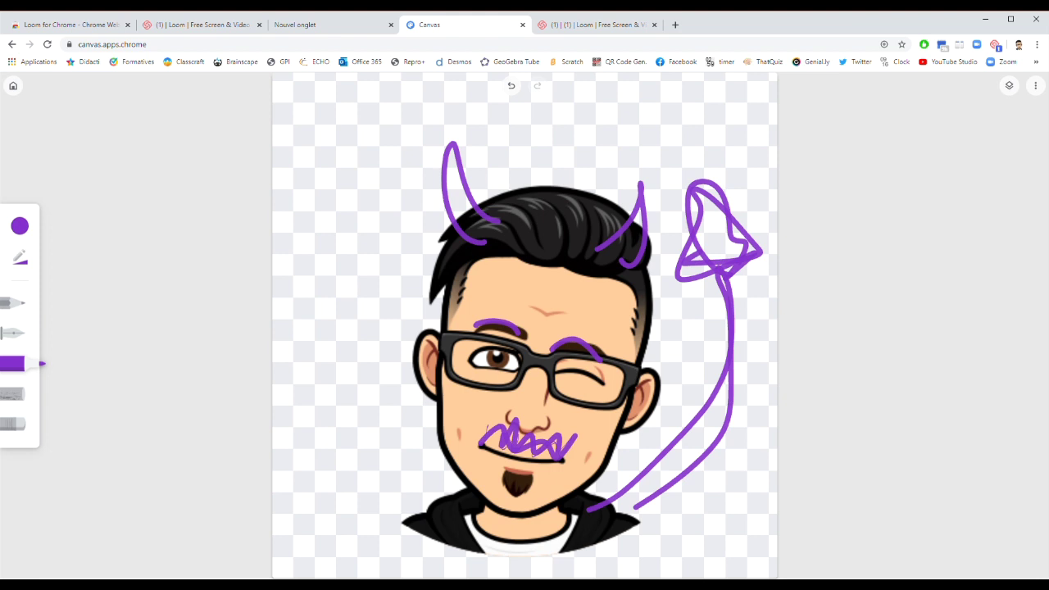
pyautogui.click(13, 85)
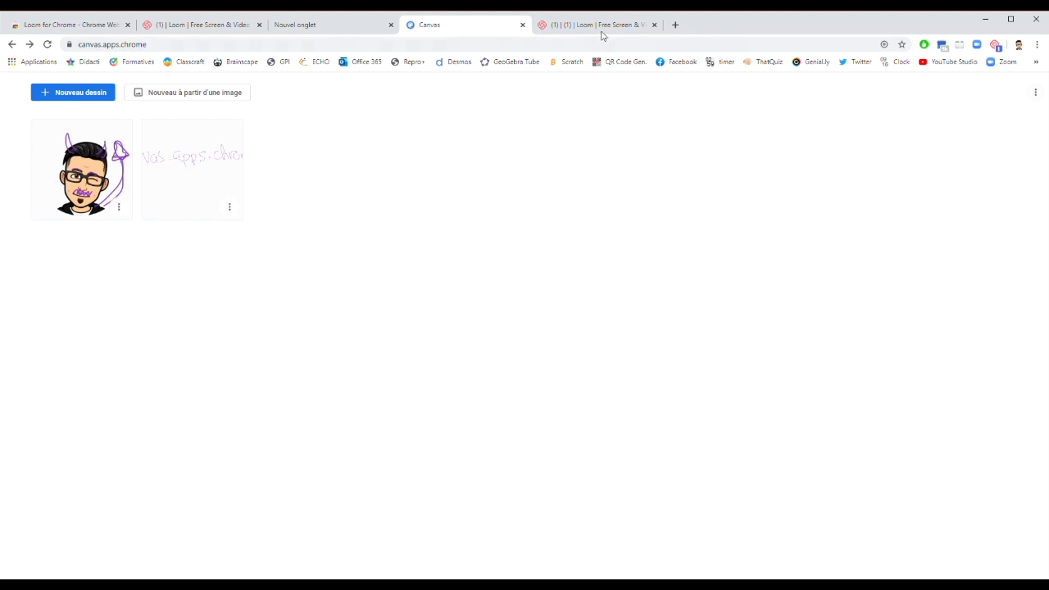
# Go back to the recorded video's Loom page and replace its title with "Formation"
pyautogui.click(601, 26)
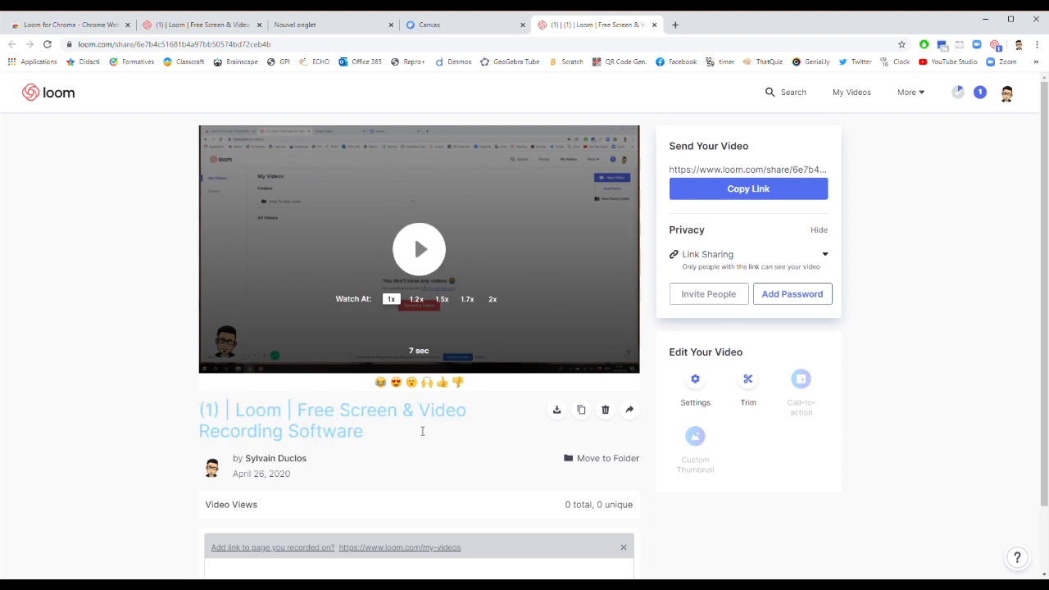
pyautogui.click(375, 434)
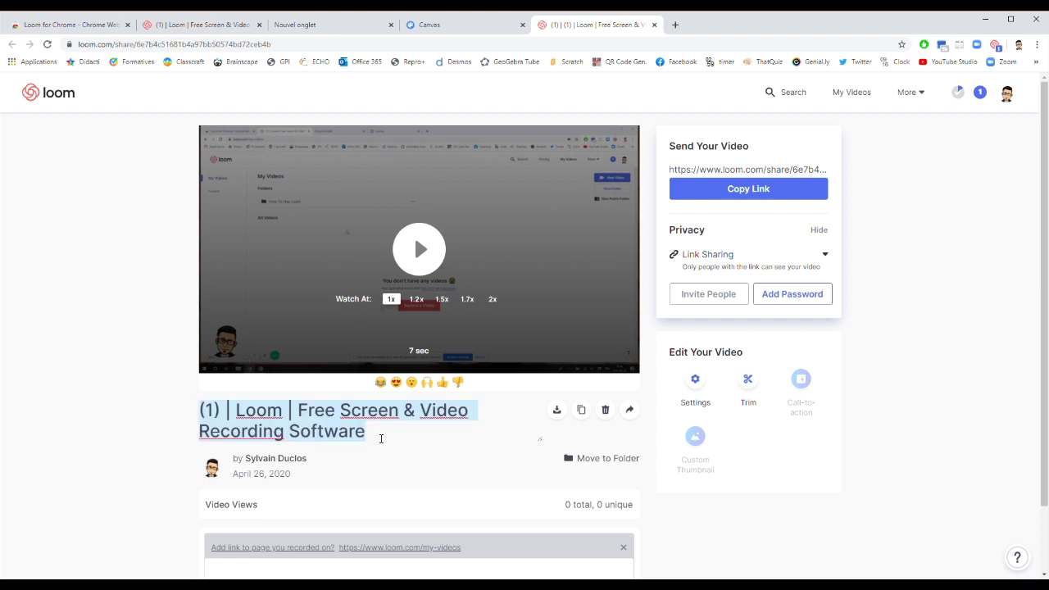
pyautogui.moveTo(372, 437); pyautogui.dragTo(175, 391)
pyautogui.write('etrail')
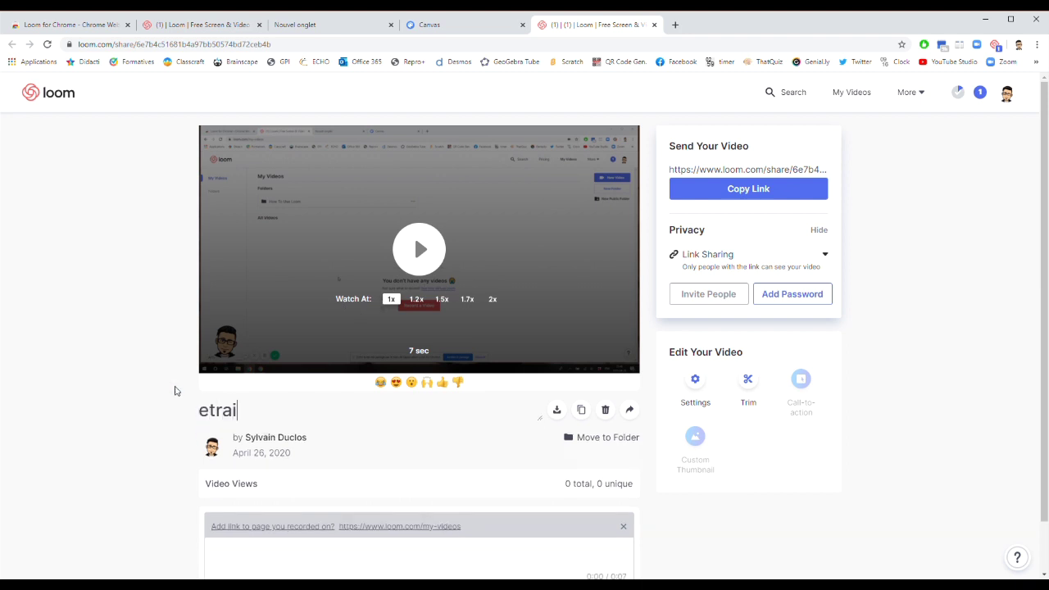
pyautogui.press('BackSpace')
pyautogui.press('BackSpace')
pyautogui.press('BackSpace')
pyautogui.press('BackSpace')
pyautogui.press('BackSpace')
pyautogui.press('BackSpace')
pyautogui.write('Formation')
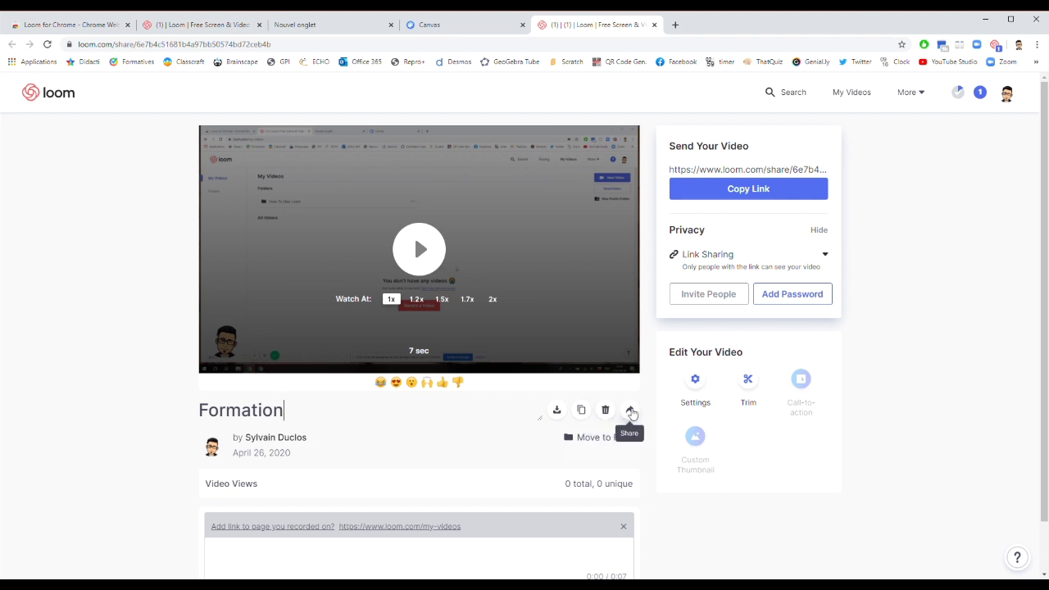
# Copy the video's sharing link and look through its privacy choices, keeping Link Sharing
pyautogui.scroll(-1, 551, 480)
pyautogui.scroll(1, 552, 479)
pyautogui.click(747, 192)
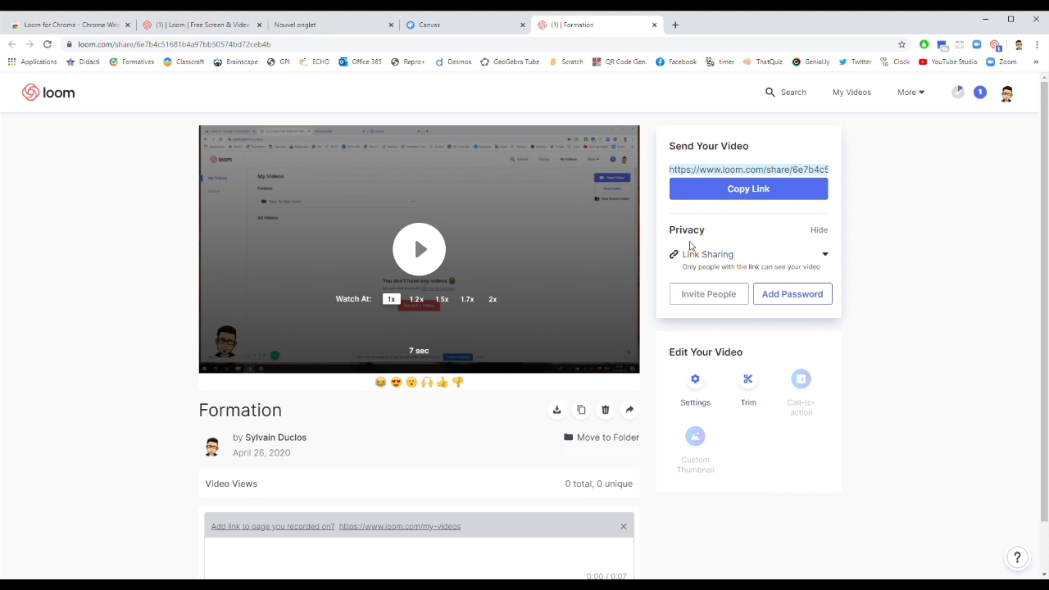
pyautogui.click(825, 256)
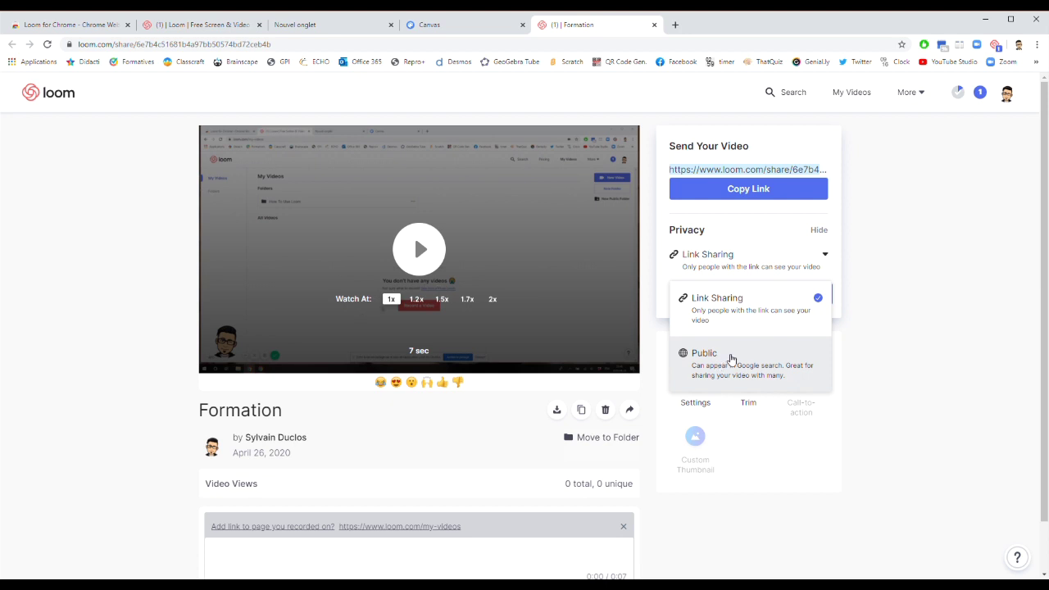
pyautogui.click(877, 326)
# Turn off comments and comment email notifications in the video's settings, and switch emoji reactions off and back on
pyautogui.scroll(-1, 714, 331)
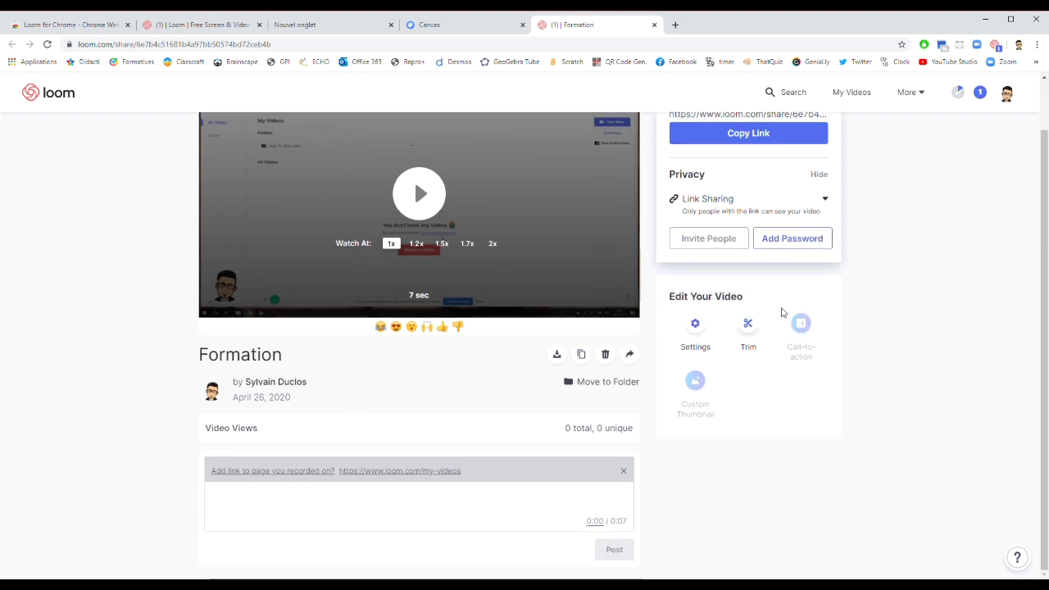
pyautogui.click(697, 326)
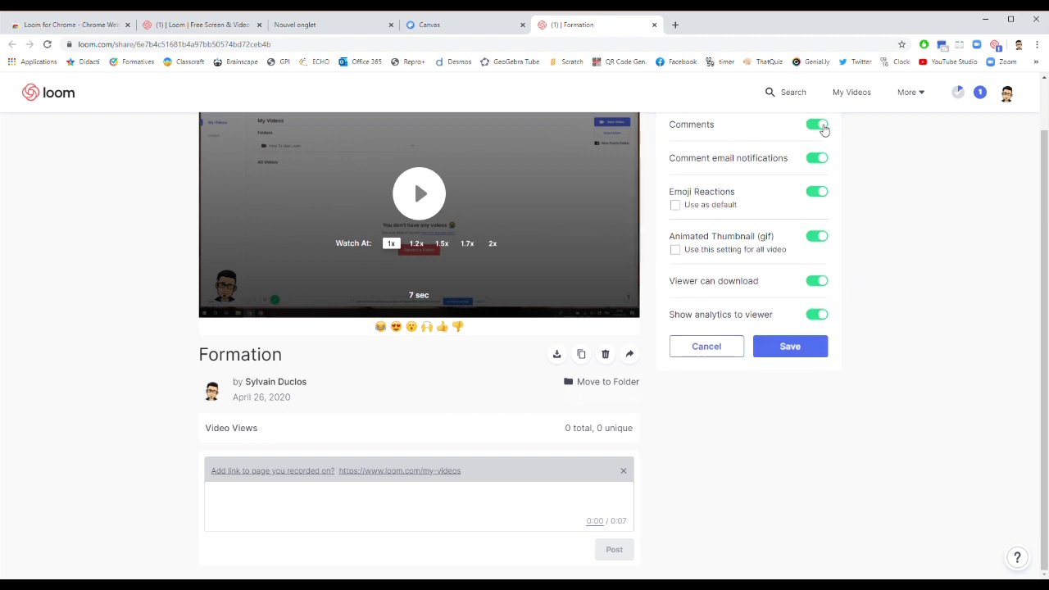
pyautogui.click(824, 127)
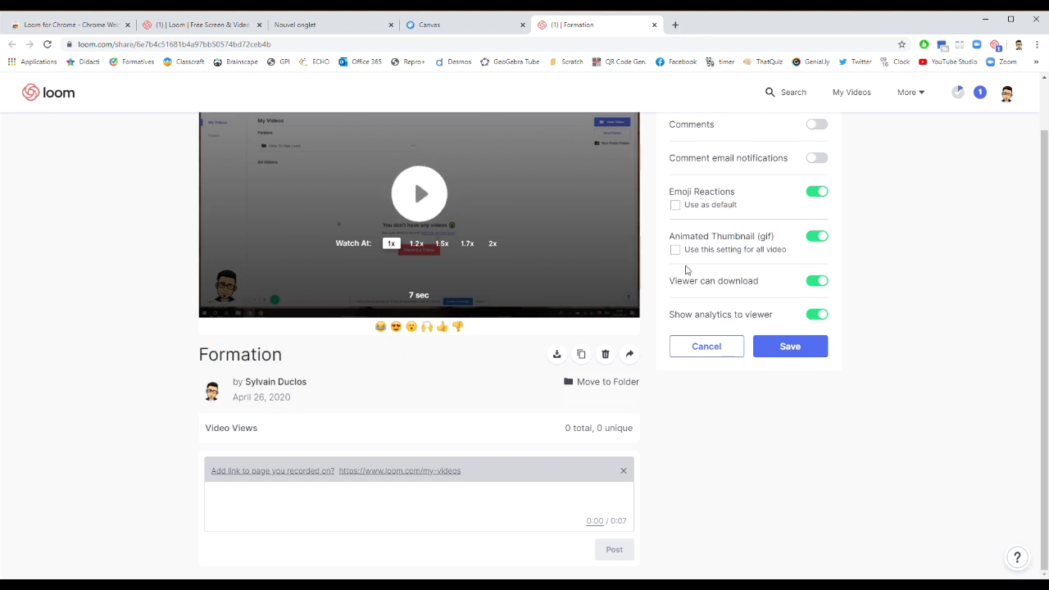
pyautogui.click(817, 193)
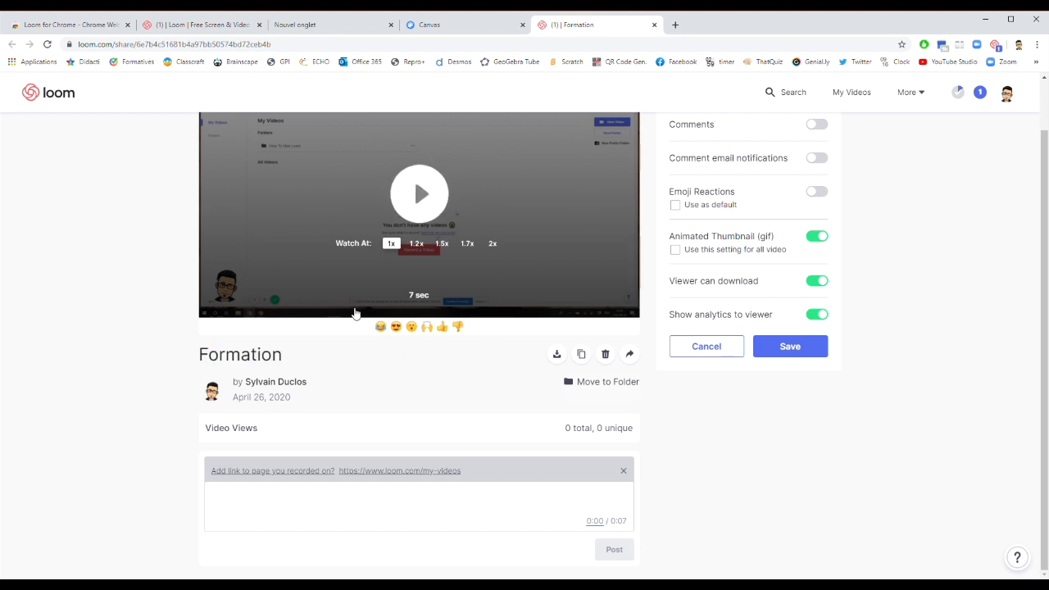
pyautogui.click(819, 193)
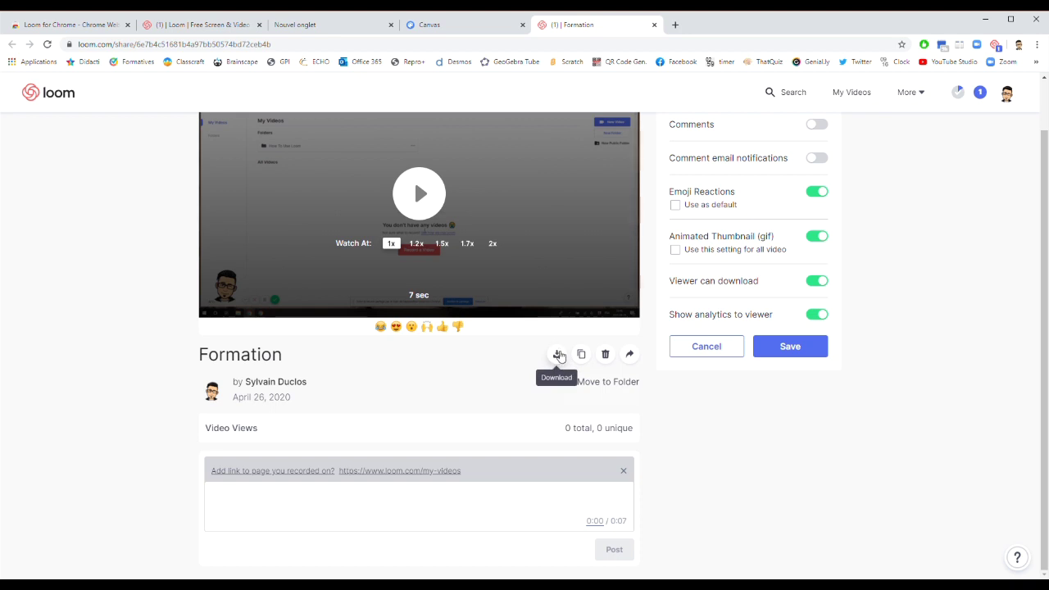
# Switch viewer downloads off and back on, turn off showing analytics to viewers, and save the video settings
pyautogui.click(823, 286)
pyautogui.click(823, 285)
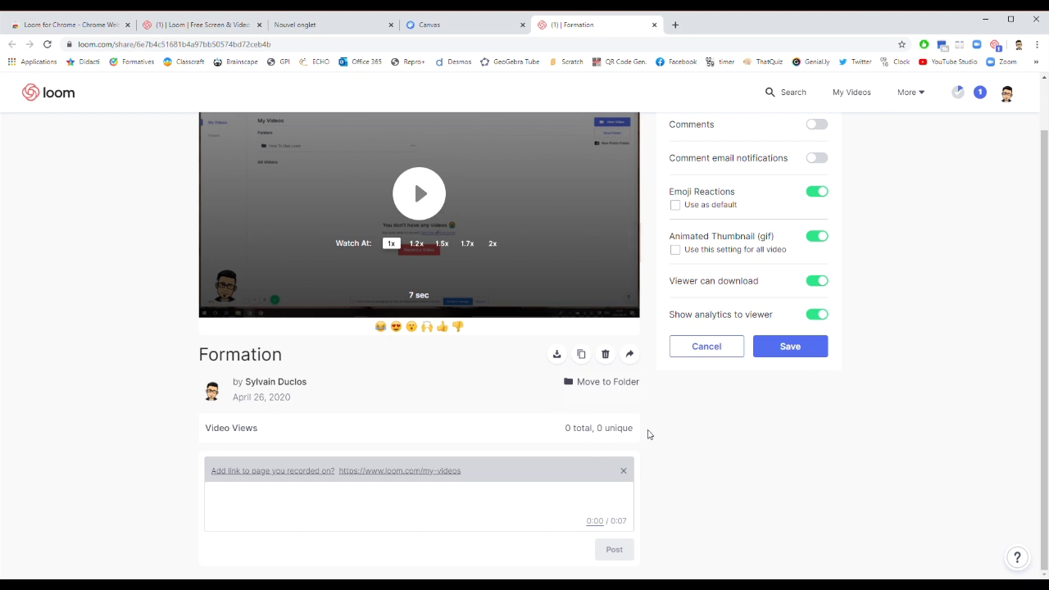
pyautogui.click(817, 316)
pyautogui.click(795, 355)
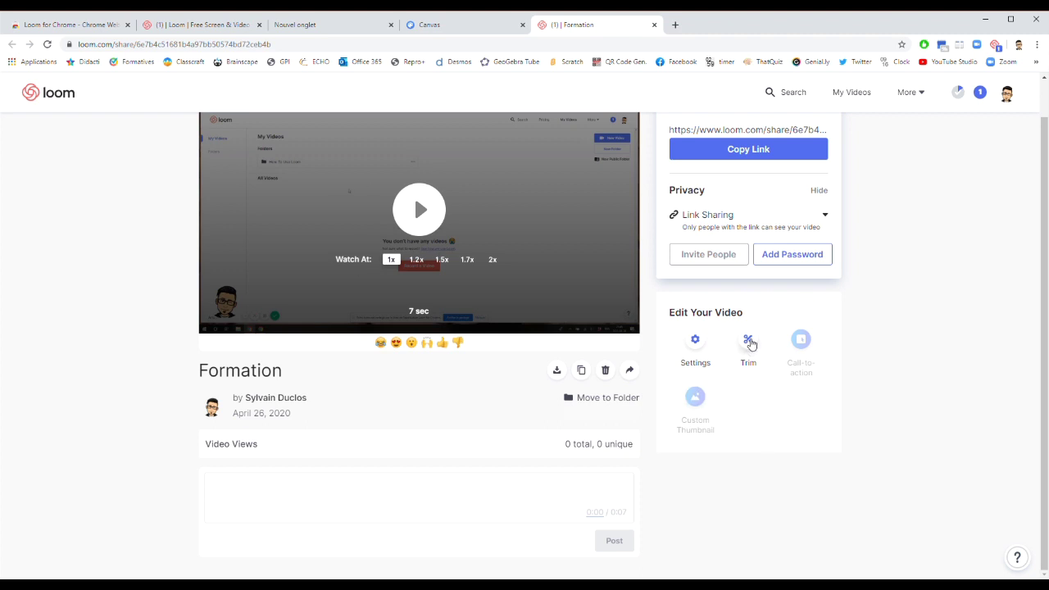
# Start trimming the video and remove the section from 0:01.0 to 0:02.3
pyautogui.click(749, 341)
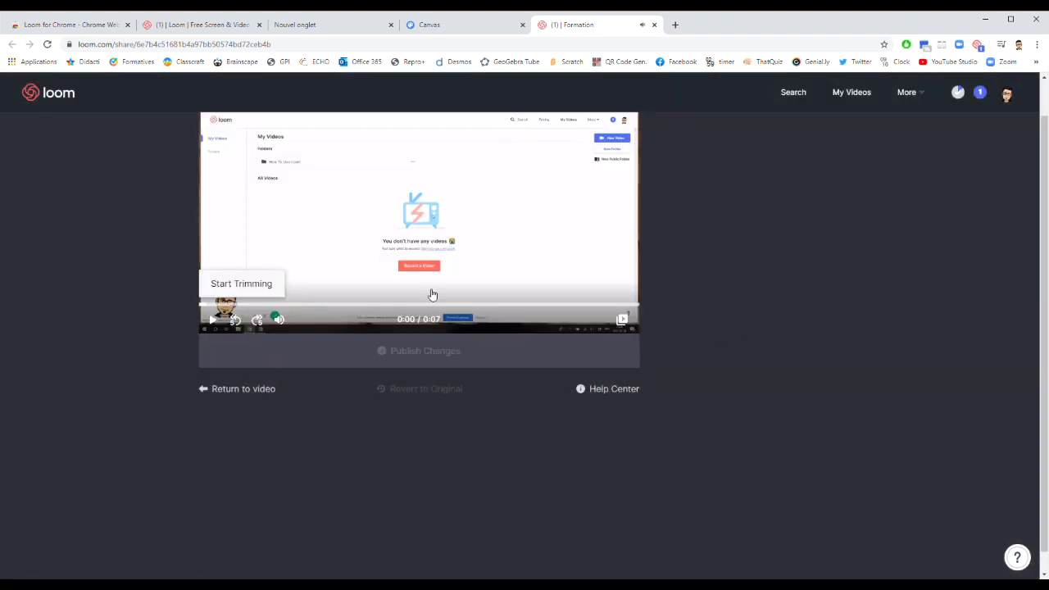
pyautogui.moveTo(277, 318)
pyautogui.click(235, 285)
pyautogui.moveTo(212, 287); pyautogui.dragTo(341, 289)
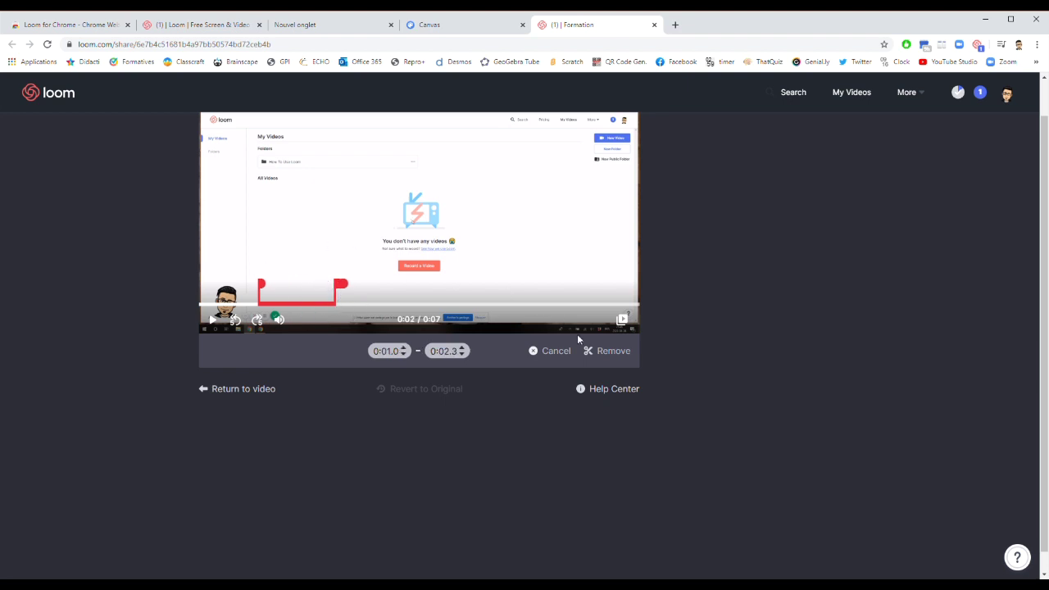
pyautogui.click(612, 352)
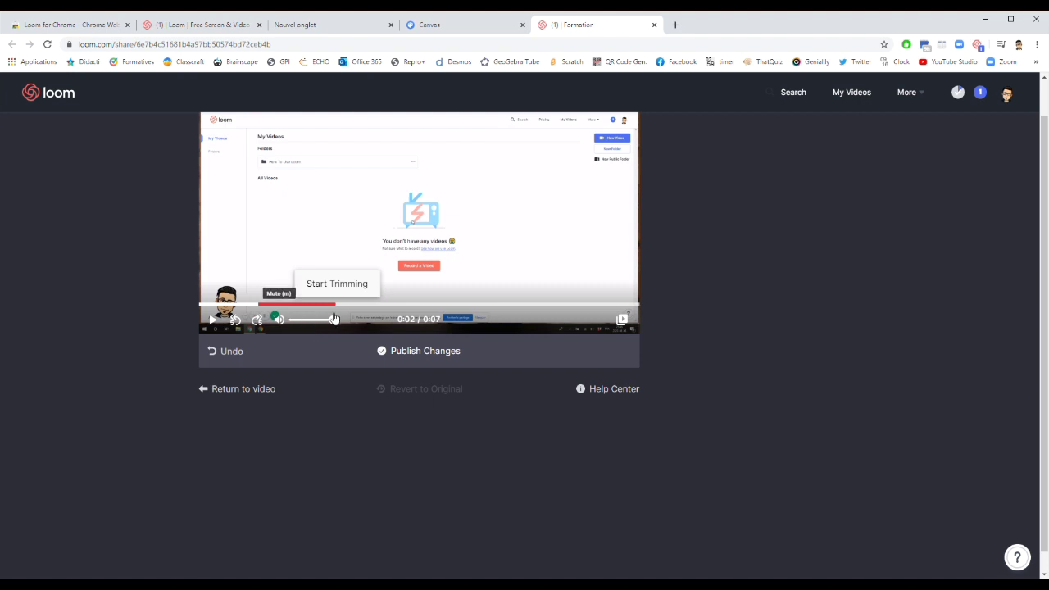
# Remove the end section of the video from 0:06.8 to 0:07.4 and publish the trimming changes
pyautogui.click(362, 287)
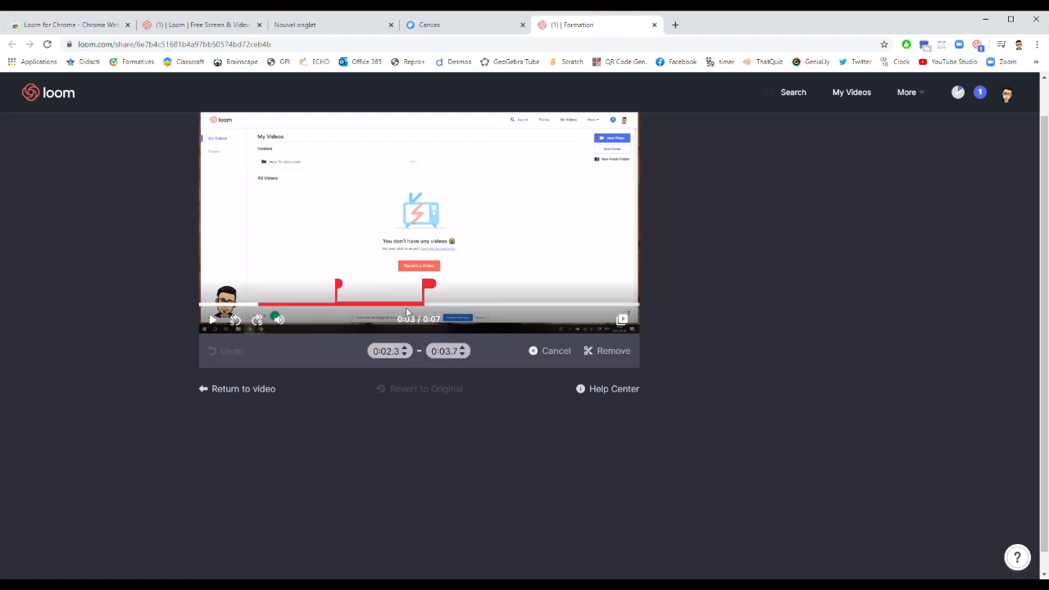
pyautogui.moveTo(339, 289); pyautogui.dragTo(688, 289)
pyautogui.moveTo(414, 286); pyautogui.dragTo(608, 288)
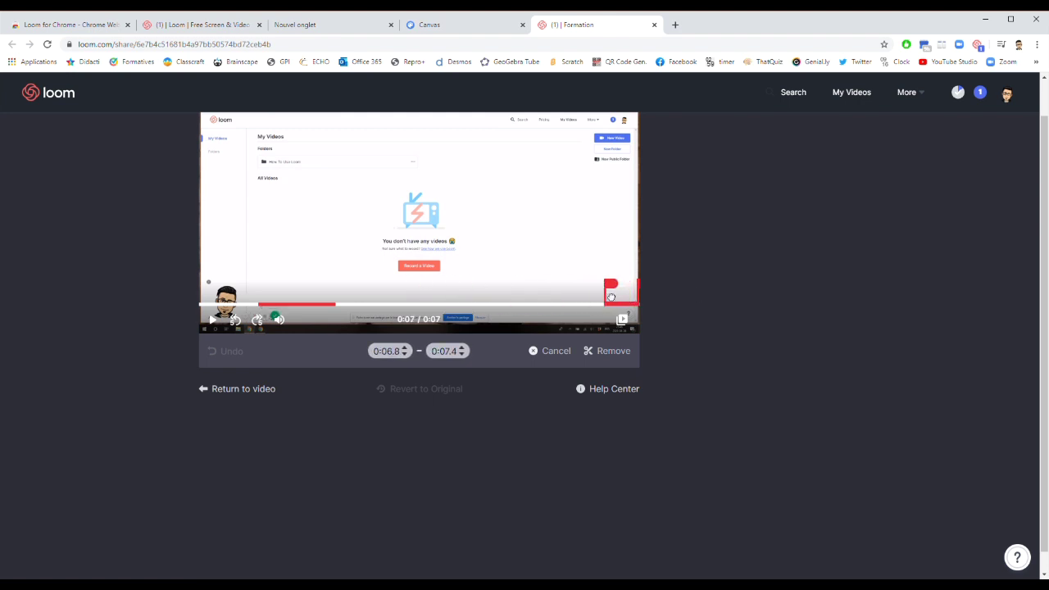
pyautogui.click(599, 351)
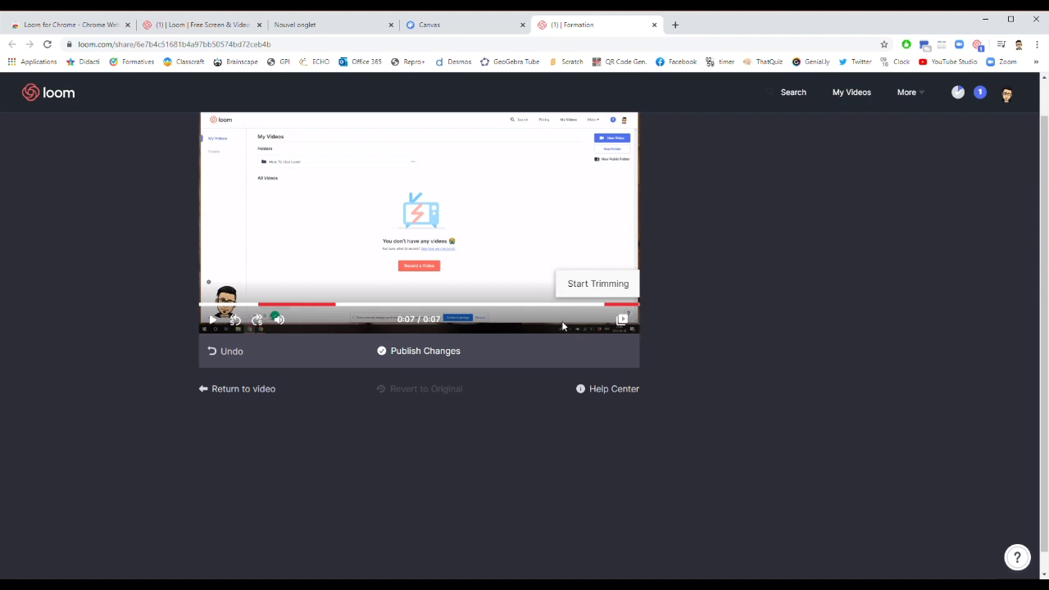
pyautogui.click(410, 353)
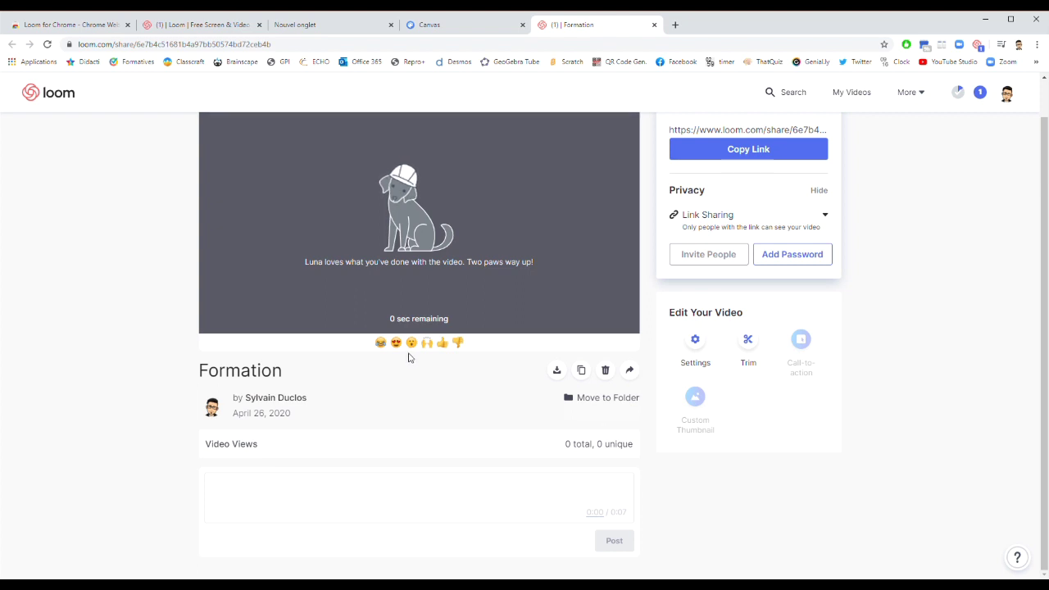
pyautogui.moveTo(739, 262)
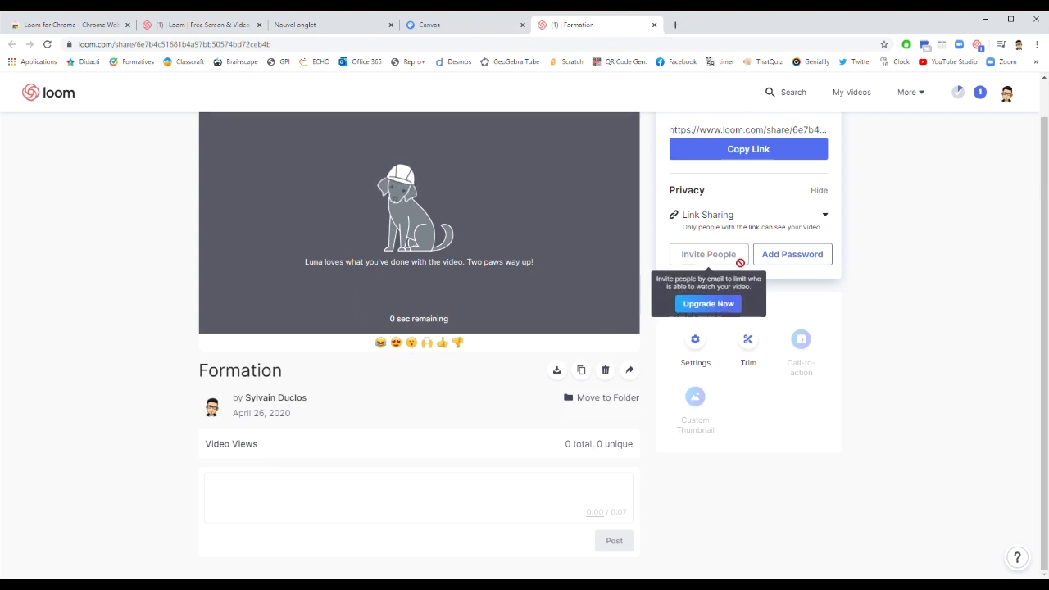